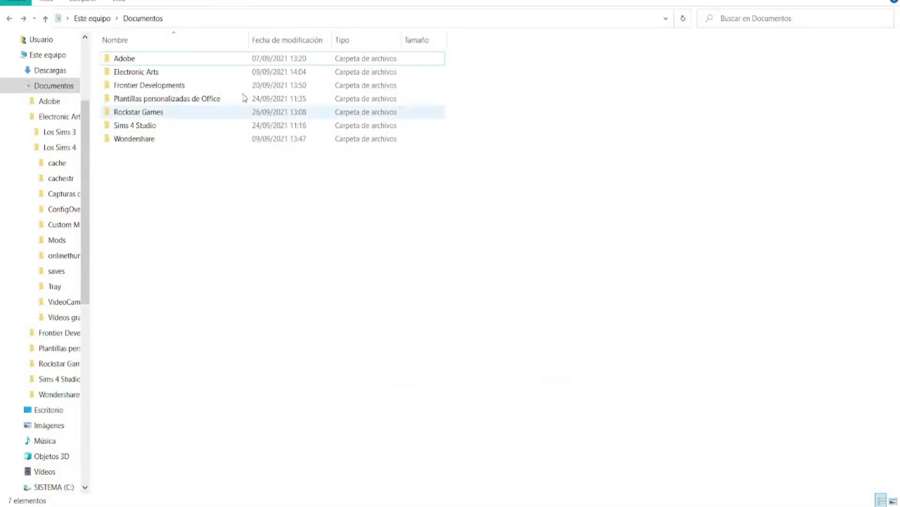
Open the saves folder of Los Sims 4 inside the Electronic Arts documents folder.
{"action": "double_click", "coordinate": [125, 72]}
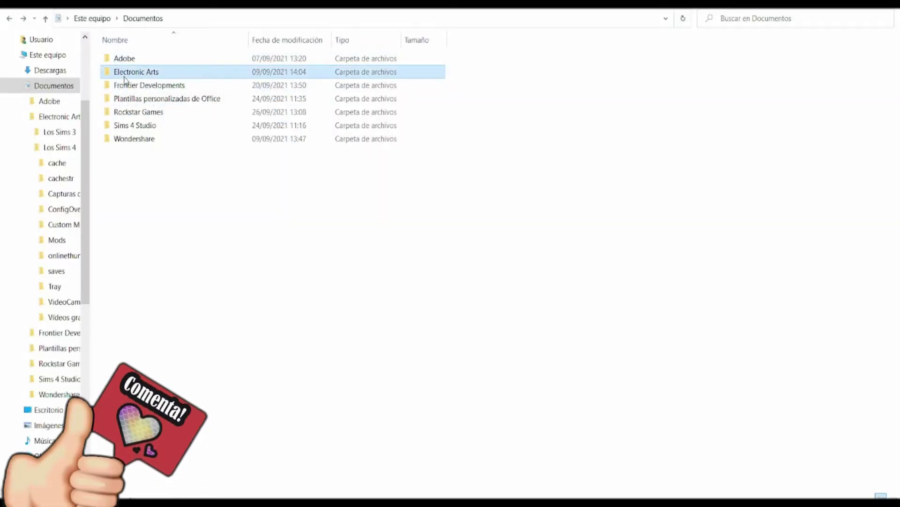
{"action": "double_click", "coordinate": [128, 74]}
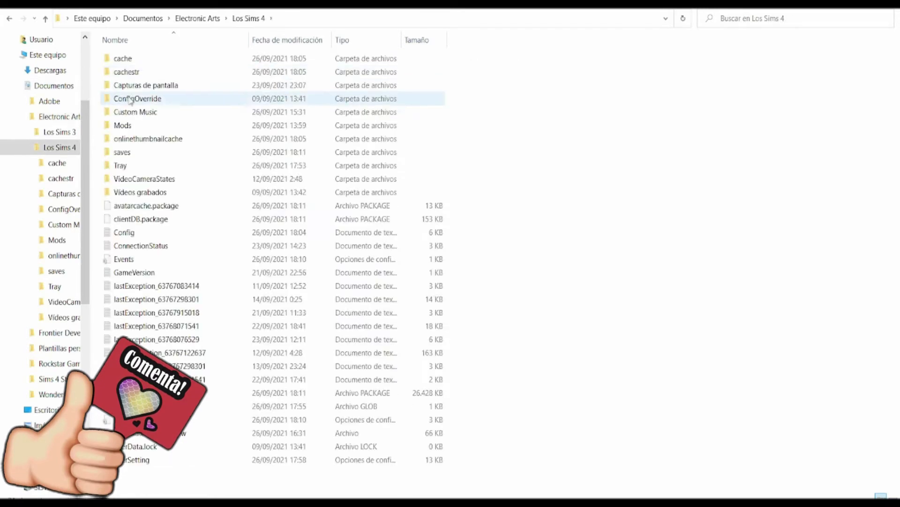
{"action": "double_click", "coordinate": [125, 152]}
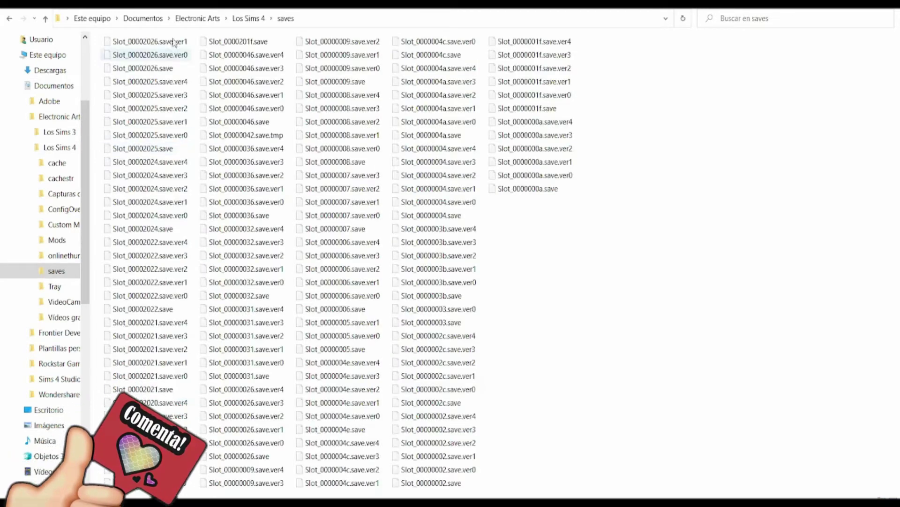
Copy the name of the Slot_00002026.save file without changing it.
{"action": "left_click", "coordinate": [149, 70]}
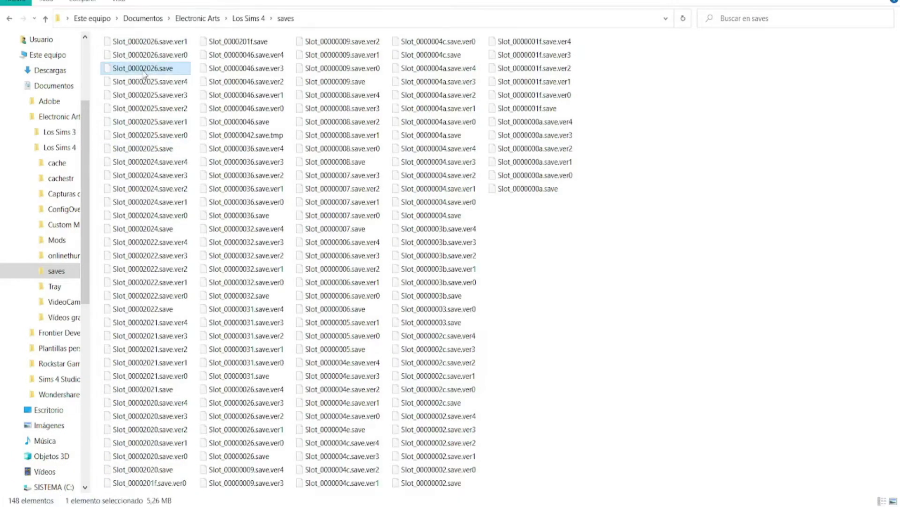
{"action": "right_click", "coordinate": [149, 70]}
{"action": "left_click", "coordinate": [70, 293]}
{"action": "key", "text": "ctrl+c"}
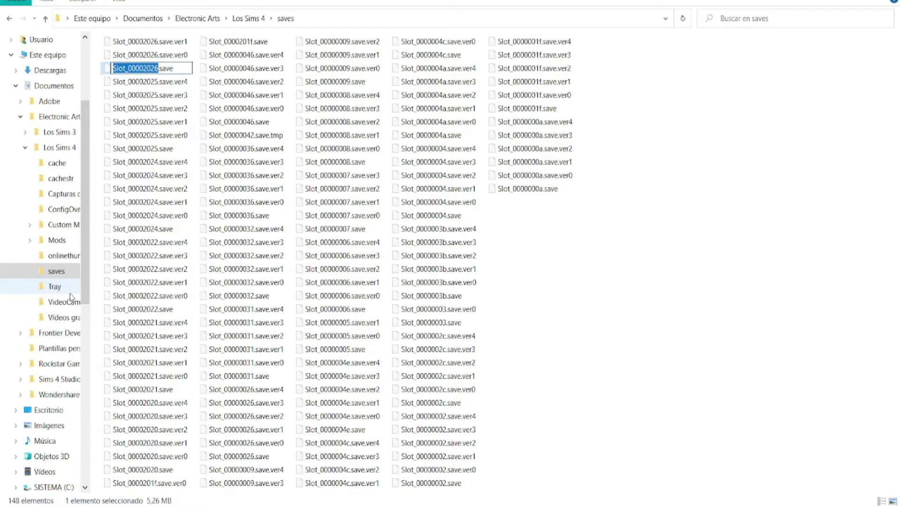
{"action": "left_click", "coordinate": [582, 305]}
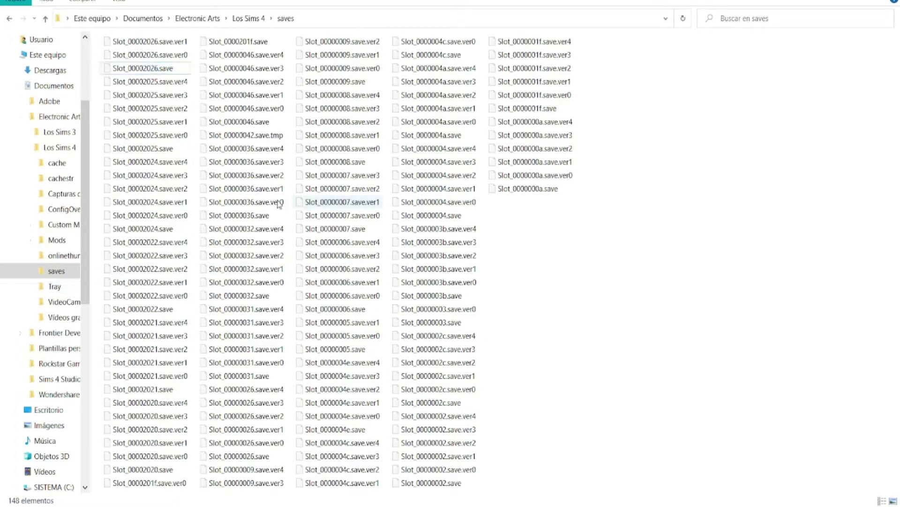
Switch to Sims 4 Studio and open the save file Slot_00002026 as a project.
{"action": "key", "text": "super+d"}
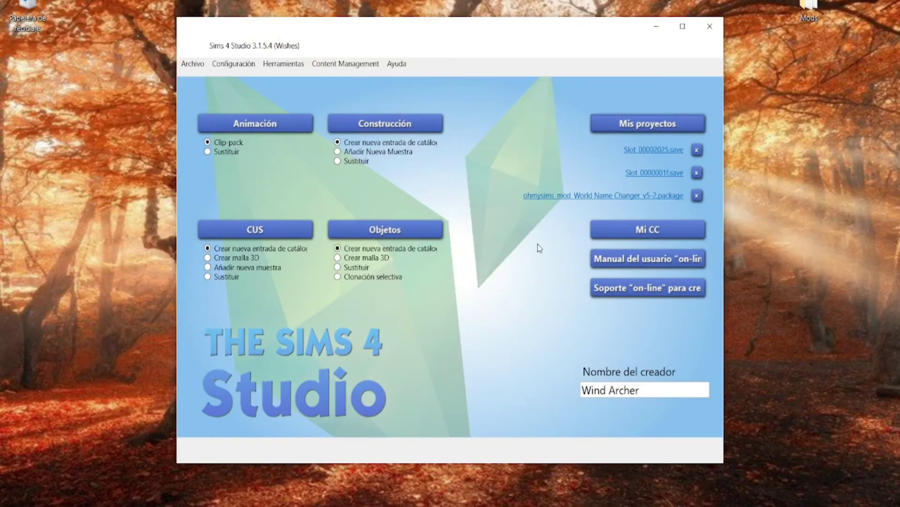
{"action": "left_click", "coordinate": [627, 125]}
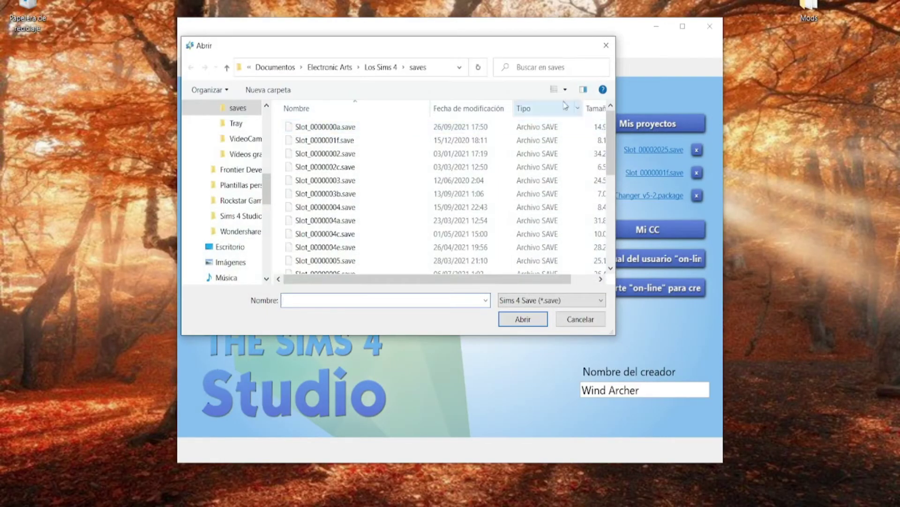
{"action": "left_click", "coordinate": [302, 300]}
{"action": "key", "text": "ctrl+v"}
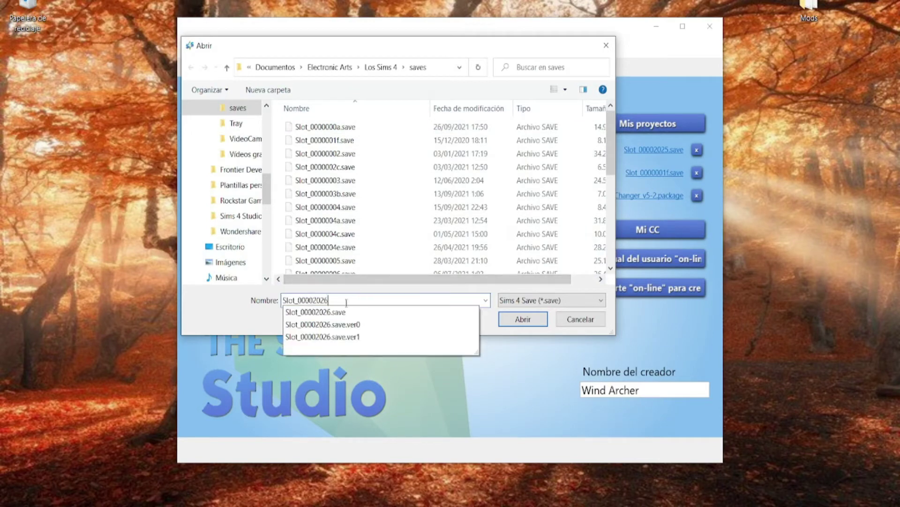
{"action": "left_click", "coordinate": [522, 321]}
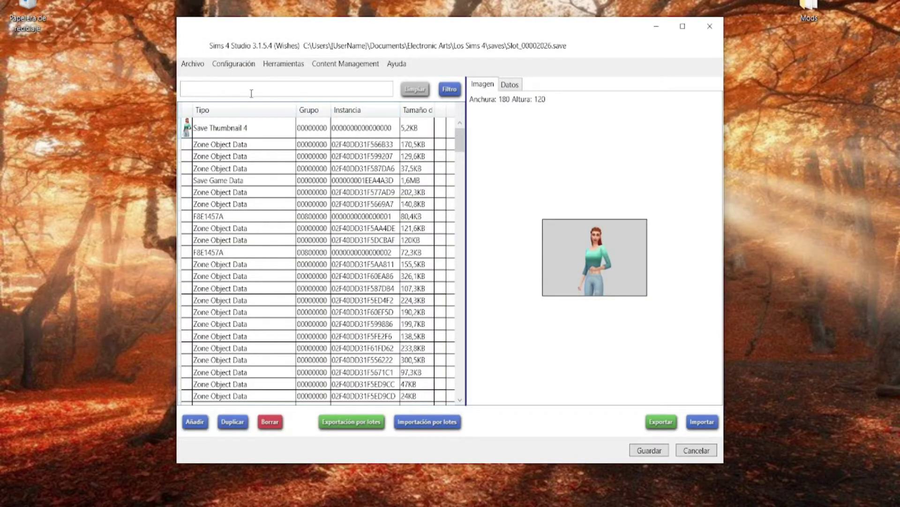
Filter the save's resource list by "save game" and select the Save Game Data entry.
{"action": "left_click", "coordinate": [253, 92]}
{"action": "left_click", "coordinate": [286, 127]}
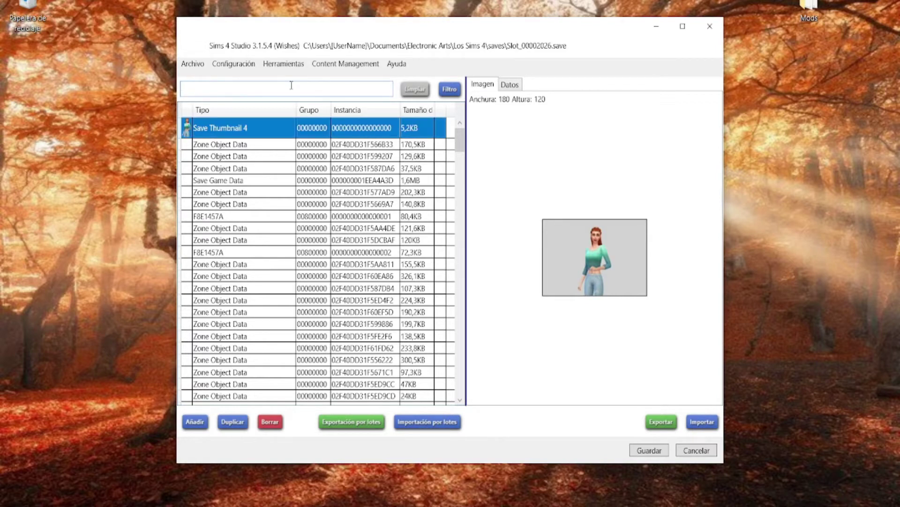
{"action": "type", "text": "save ga"}
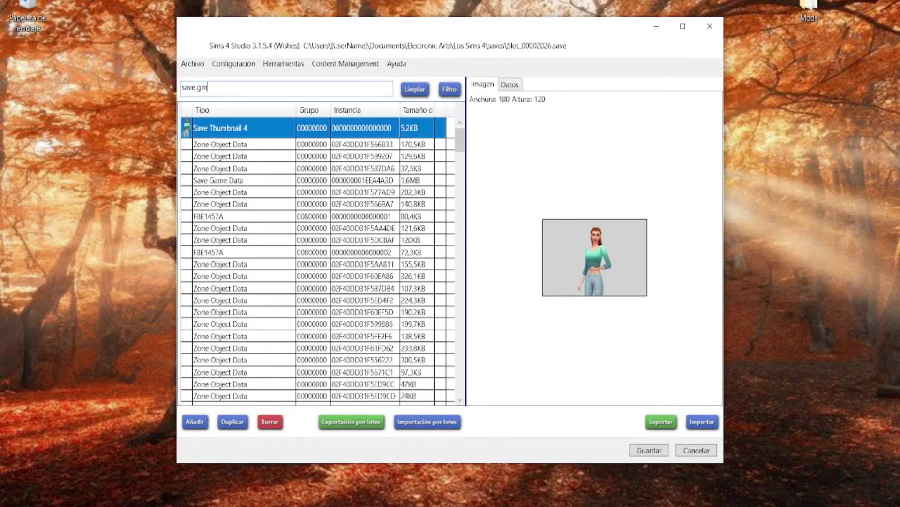
{"action": "type", "text": "me"}
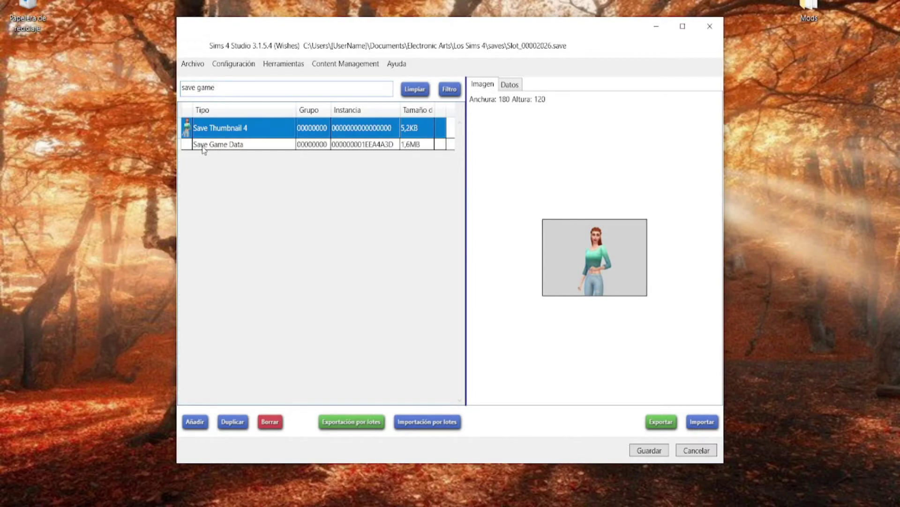
{"action": "left_click", "coordinate": [242, 149]}
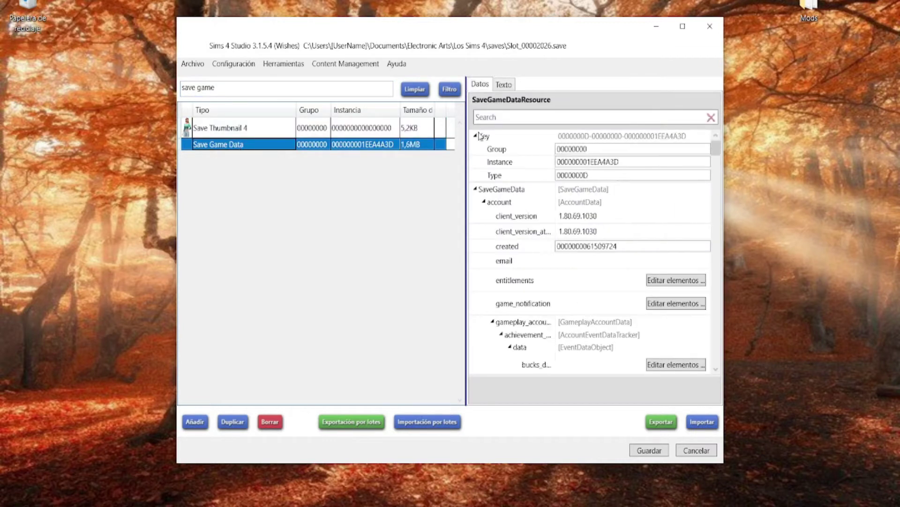
Open the neighborhoods collection of the Save Game Data for editing.
{"action": "scroll", "coordinate": [525, 197], "scroll_direction": "down", "scroll_amount": 5}
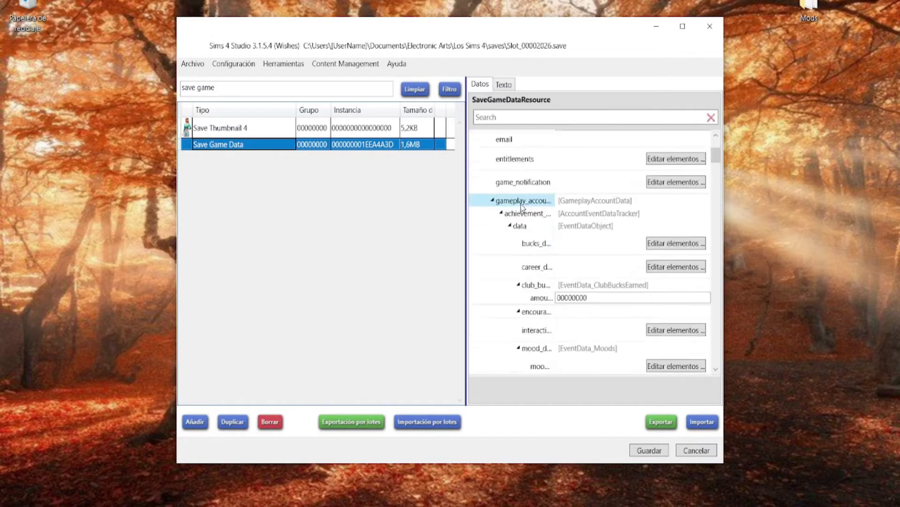
{"action": "scroll", "coordinate": [520, 211], "scroll_direction": "down", "scroll_amount": 15}
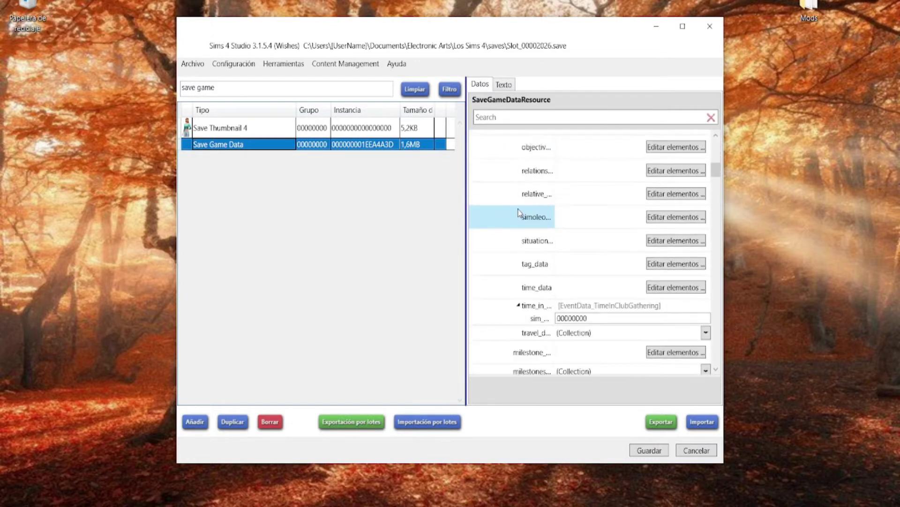
{"action": "scroll", "coordinate": [519, 213], "scroll_direction": "down", "scroll_amount": 15}
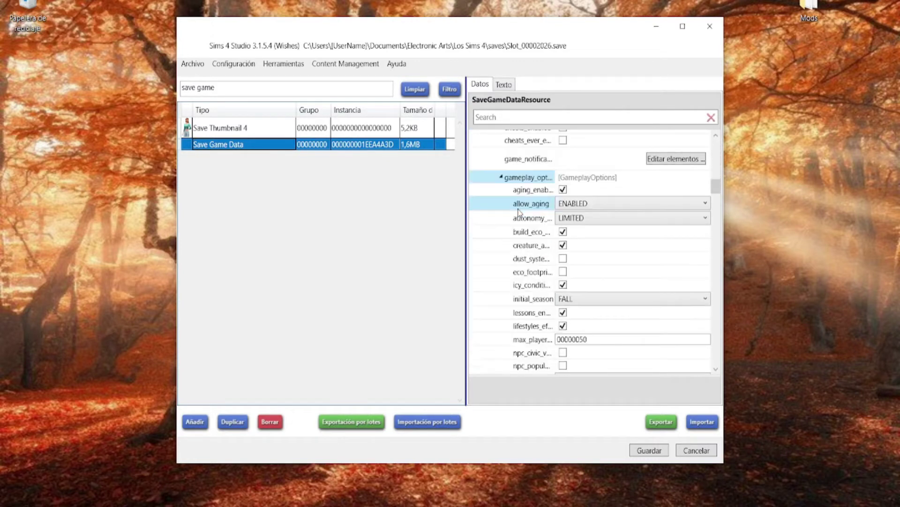
{"action": "scroll", "coordinate": [519, 213], "scroll_direction": "down", "scroll_amount": 10}
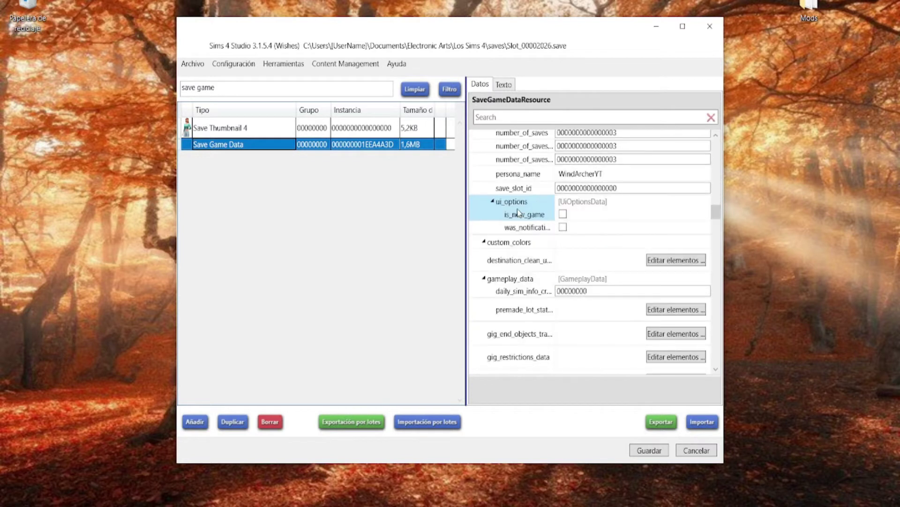
{"action": "scroll", "coordinate": [519, 213], "scroll_direction": "down", "scroll_amount": 5}
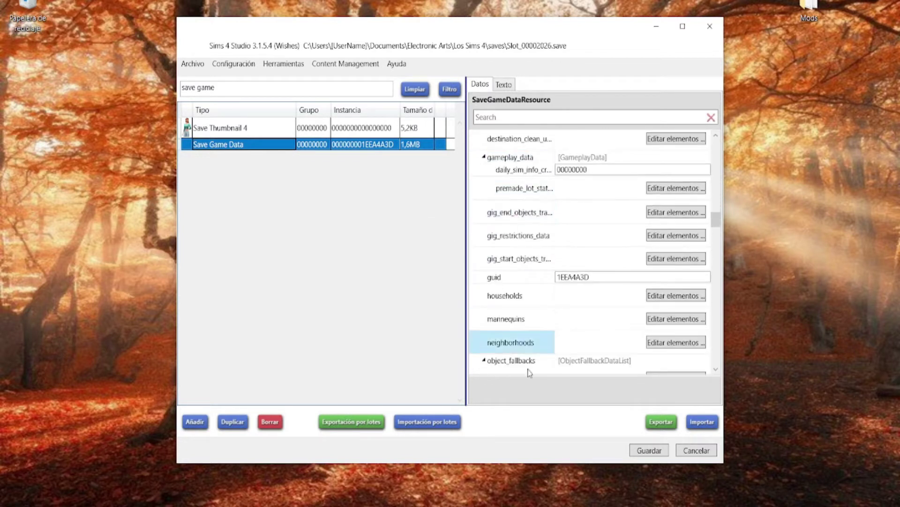
{"action": "left_click", "coordinate": [657, 344]}
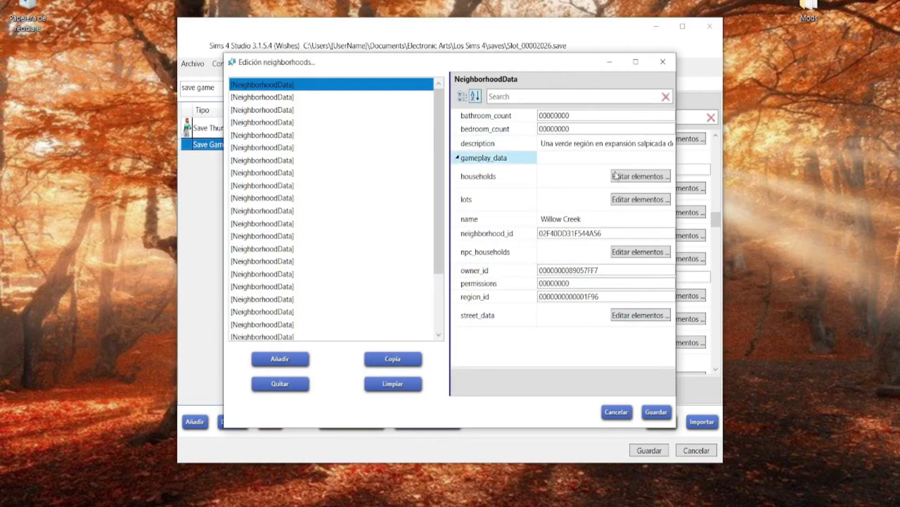
Rename the Willow Creek neighborhood as "Barrio del Sauce".
{"action": "left_click", "coordinate": [603, 216]}
{"action": "left_click", "coordinate": [490, 215]}
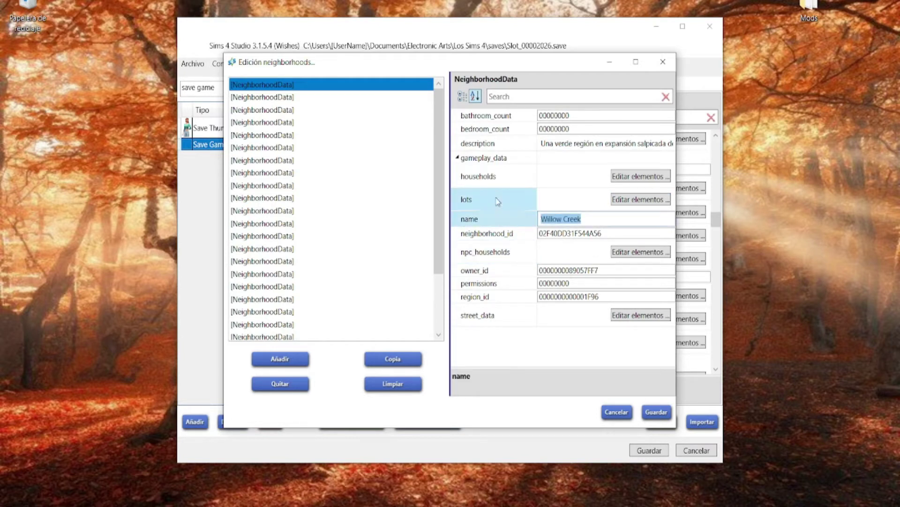
{"action": "type", "text": "B"}
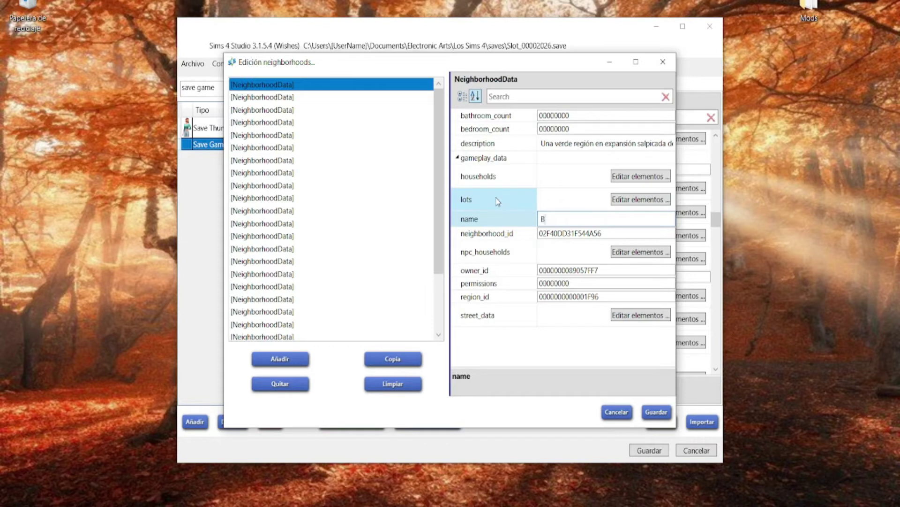
{"action": "type", "text": "arrio V"}
{"action": "key", "text": "BackSpace"}
{"action": "type", "text": "del Sauce"}
{"action": "left_click", "coordinate": [620, 368]}
Find the Evergreen Harbor entry among the neighborhoods and rename it as "Futuro Ecologico".
{"action": "left_click", "coordinate": [270, 99]}
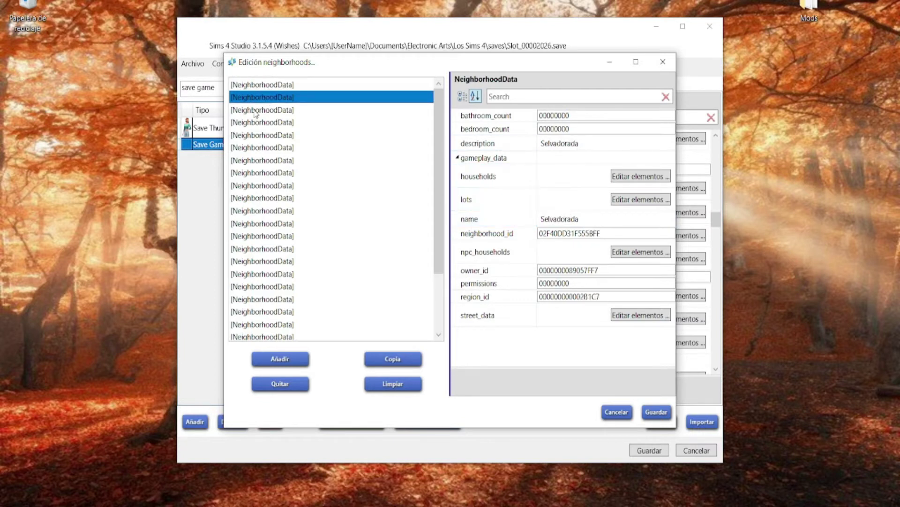
{"action": "left_click", "coordinate": [257, 111]}
{"action": "left_click", "coordinate": [256, 123]}
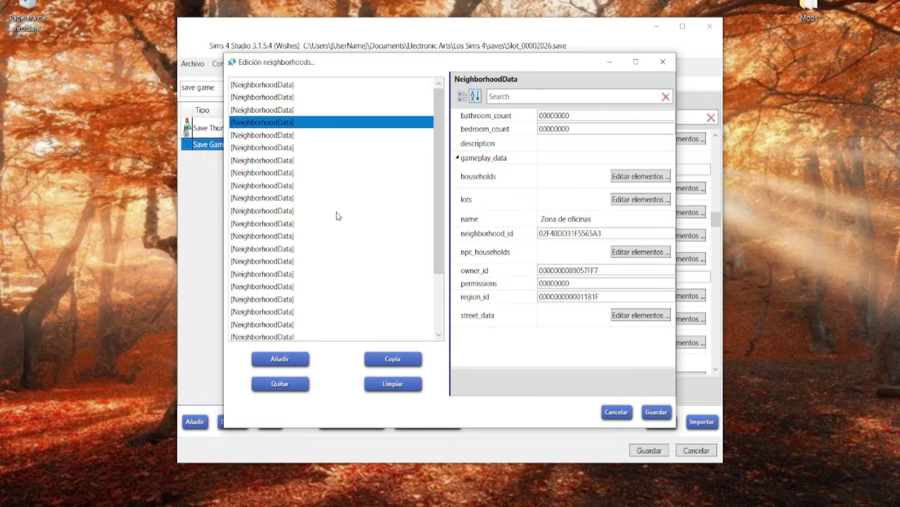
{"action": "left_click", "coordinate": [287, 137]}
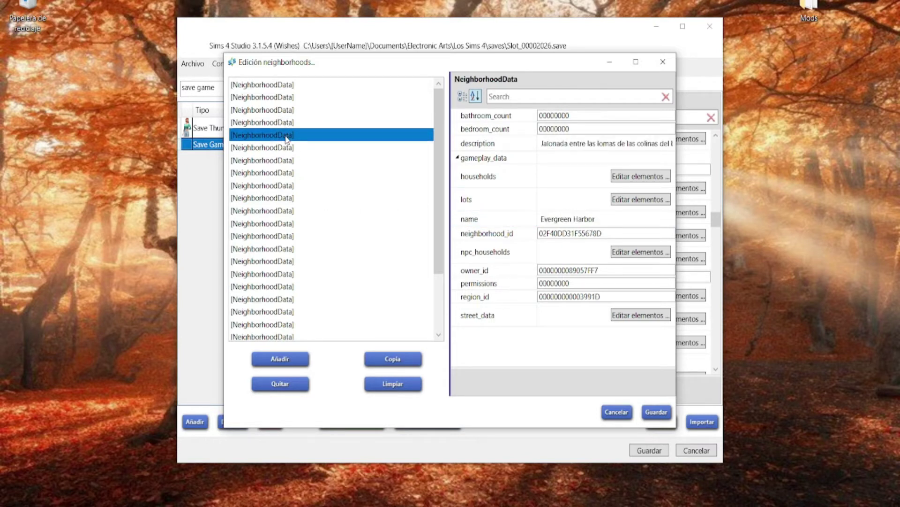
{"action": "left_click", "coordinate": [555, 218]}
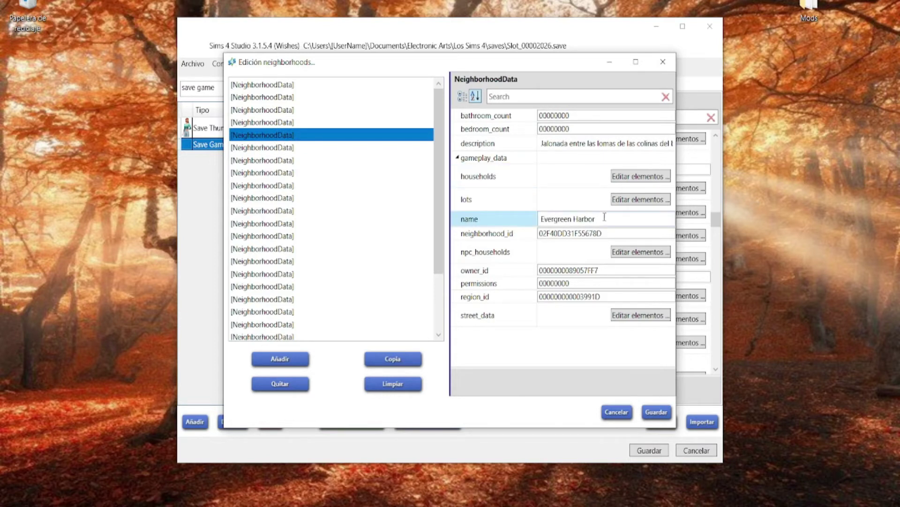
{"action": "left_click_drag", "start_coordinate": [604, 219], "coordinate": [465, 214]}
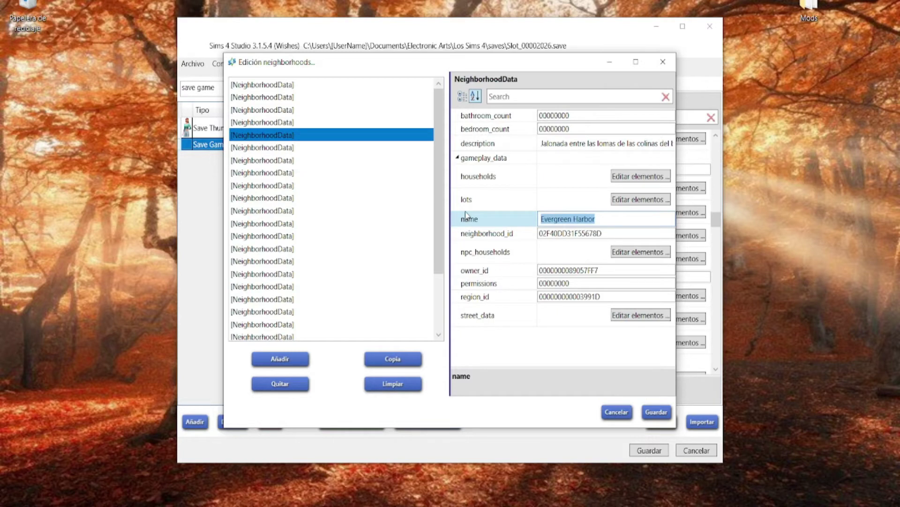
{"action": "type", "text": "Futu"}
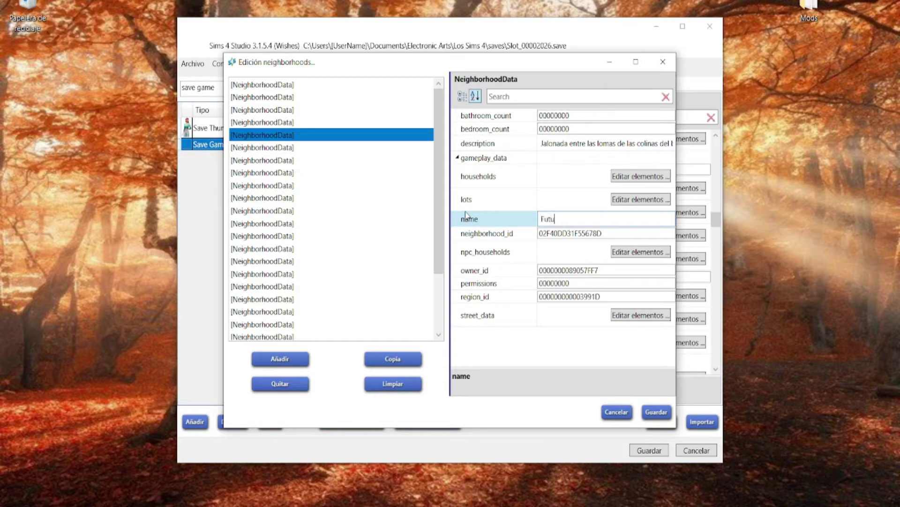
{"action": "type", "text": "ro Ecologico"}
{"action": "left_click", "coordinate": [467, 201]}
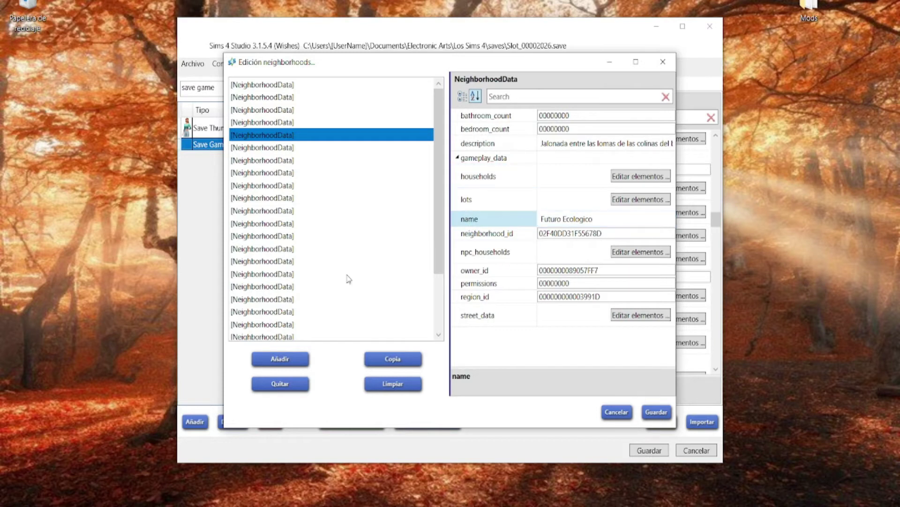
Rename the Magnolia Promenade neighborhood as "Promesa del comercio".
{"action": "left_click", "coordinate": [252, 149]}
{"action": "left_click", "coordinate": [500, 221]}
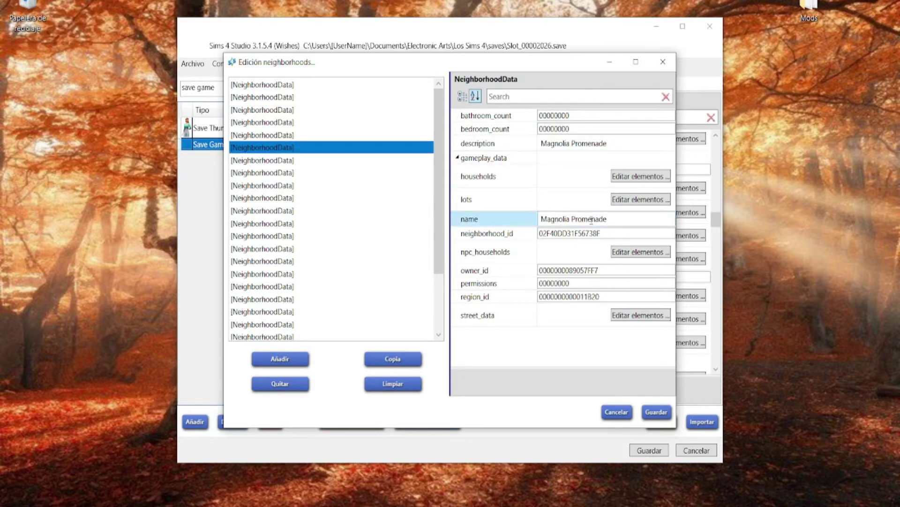
{"action": "double_click", "coordinate": [500, 222]}
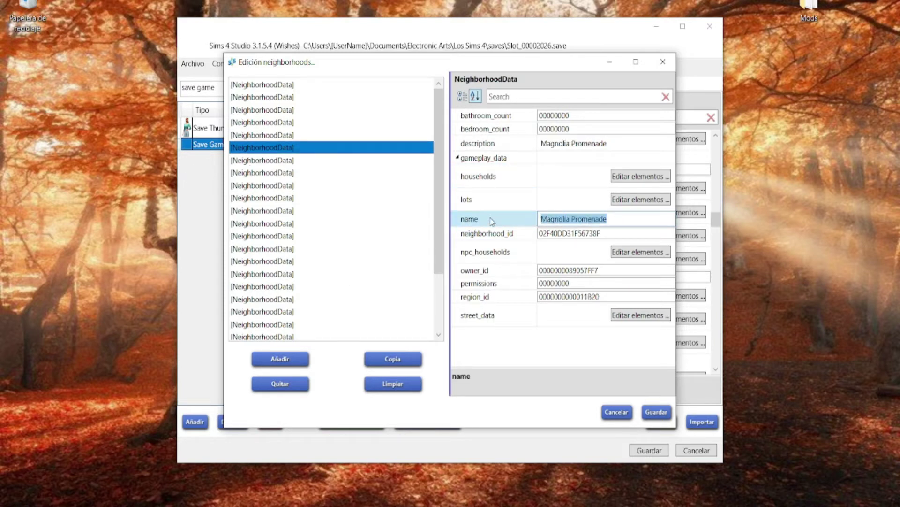
{"action": "type", "text": "Promesa del "}
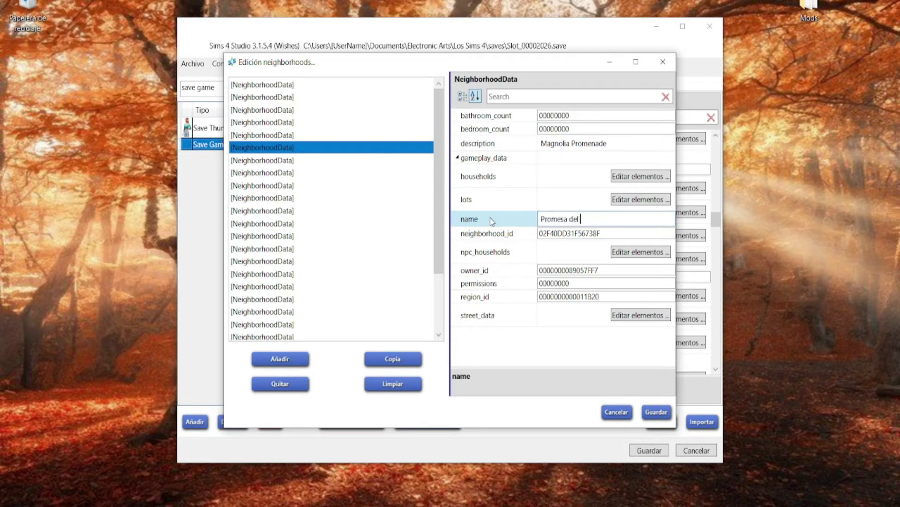
{"action": "type", "text": "comercio"}
Find the Sulani entry among the neighborhoods and rename it as "Tierra de sirenas".
{"action": "left_click", "coordinate": [277, 162]}
{"action": "left_click", "coordinate": [278, 170]}
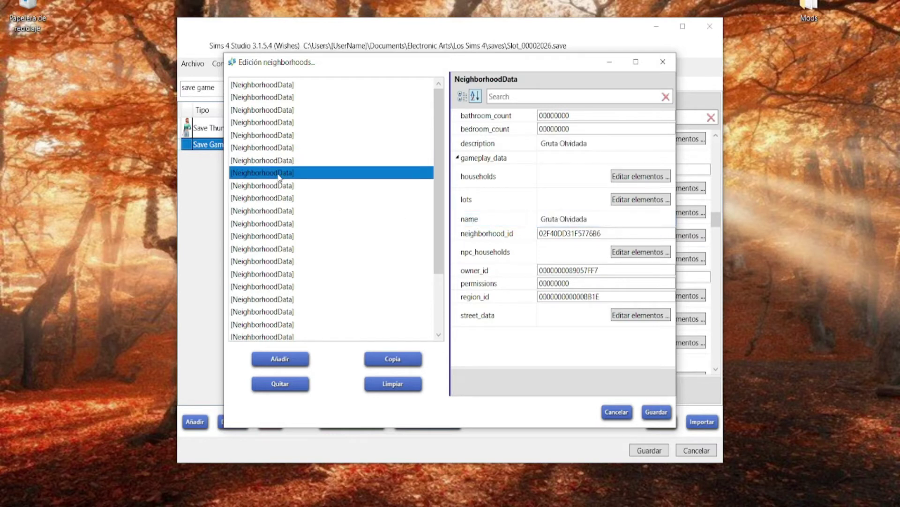
{"action": "left_click", "coordinate": [283, 186]}
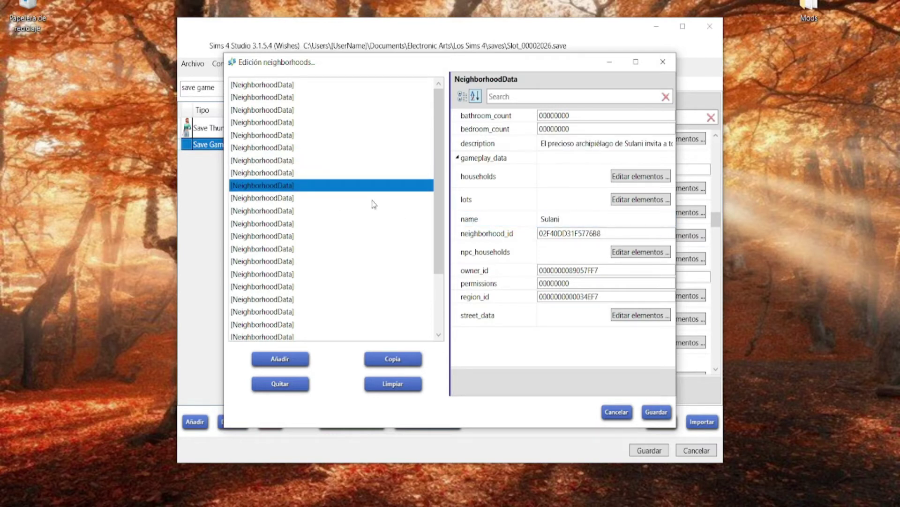
{"action": "left_click", "coordinate": [551, 218]}
{"action": "double_click", "coordinate": [529, 218]}
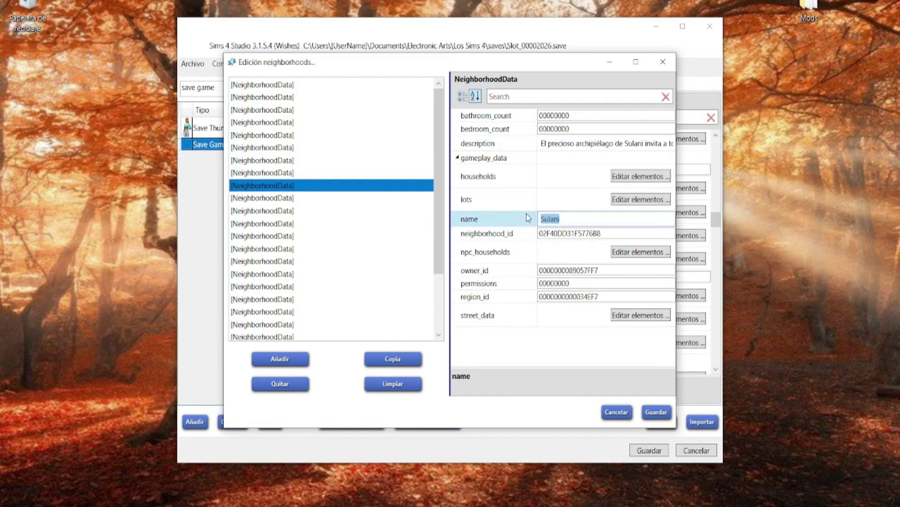
{"action": "type", "text": "Tierra de sirenas"}
{"action": "left_click", "coordinate": [500, 352]}
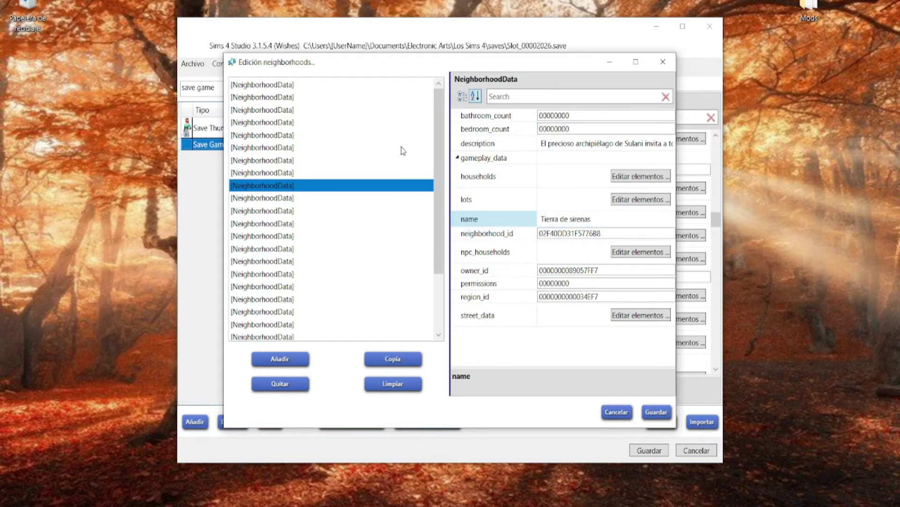
Rename the Glimmerbrook neighborhood as "Tierra de brujas".
{"action": "left_click", "coordinate": [286, 201]}
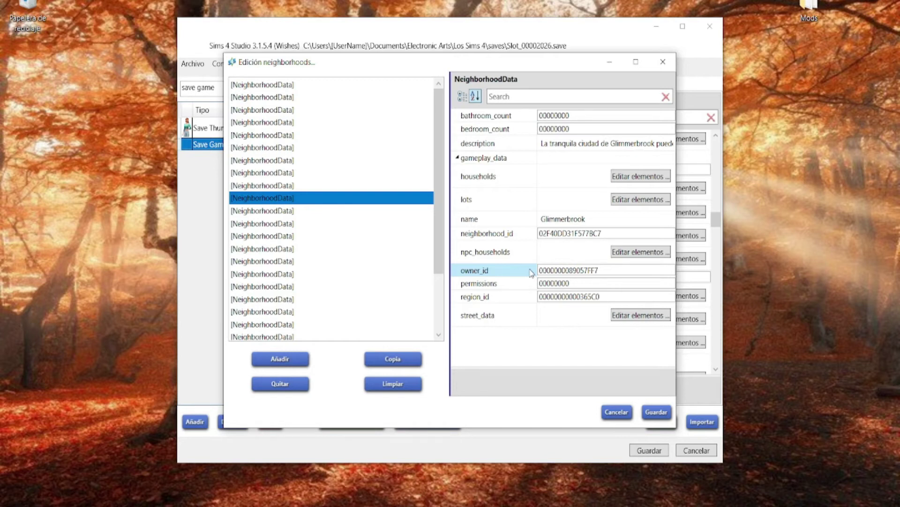
{"action": "left_click", "coordinate": [585, 207]}
{"action": "left_click", "coordinate": [591, 218]}
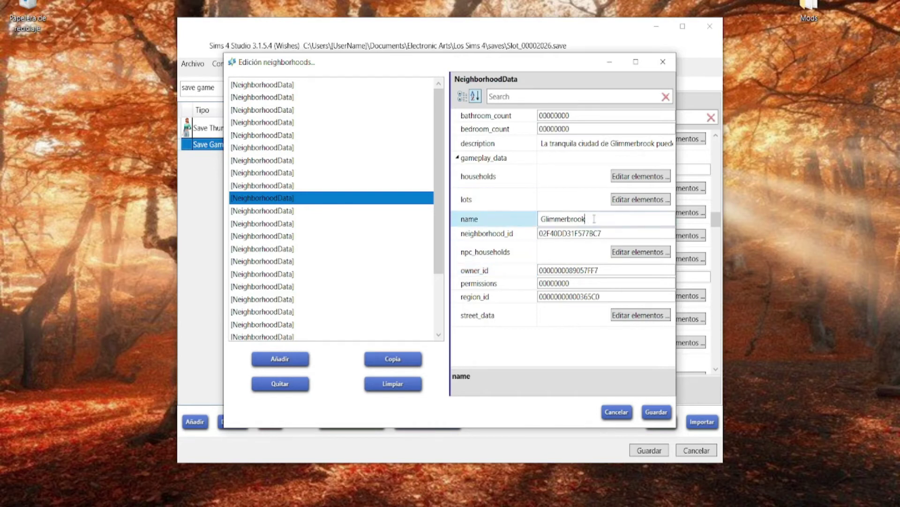
{"action": "left_click_drag", "start_coordinate": [591, 219], "coordinate": [535, 219]}
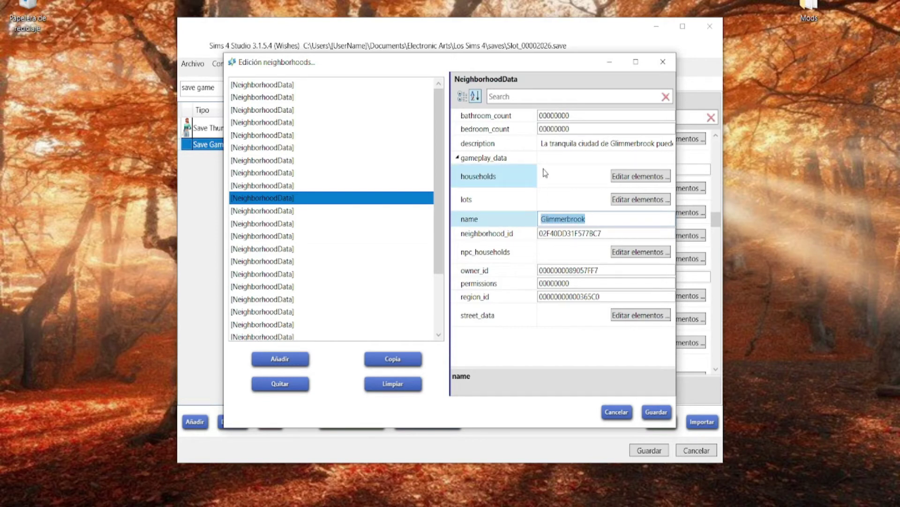
{"action": "type", "text": "Tierra de b"}
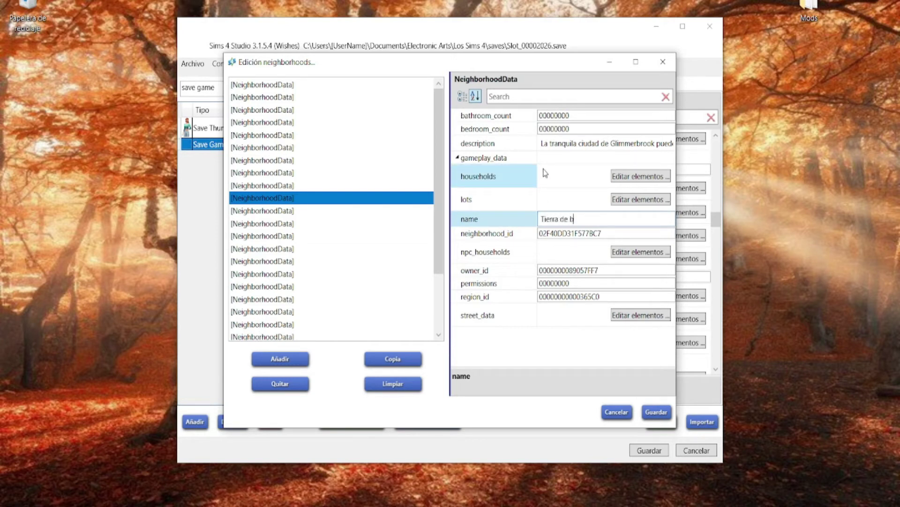
{"action": "type", "text": "rujas"}
Save the edited neighborhoods collection and store the changes in the save game file.
{"action": "left_click", "coordinate": [656, 412]}
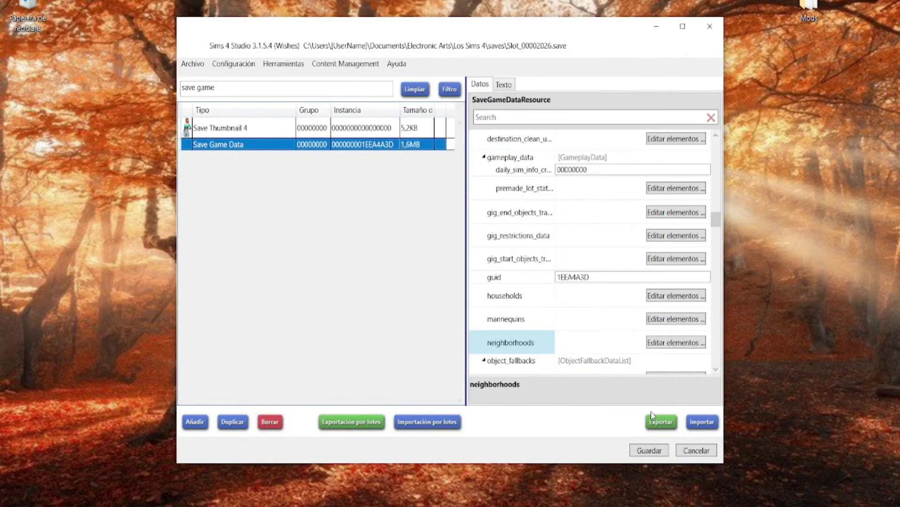
{"action": "left_click", "coordinate": [657, 451]}
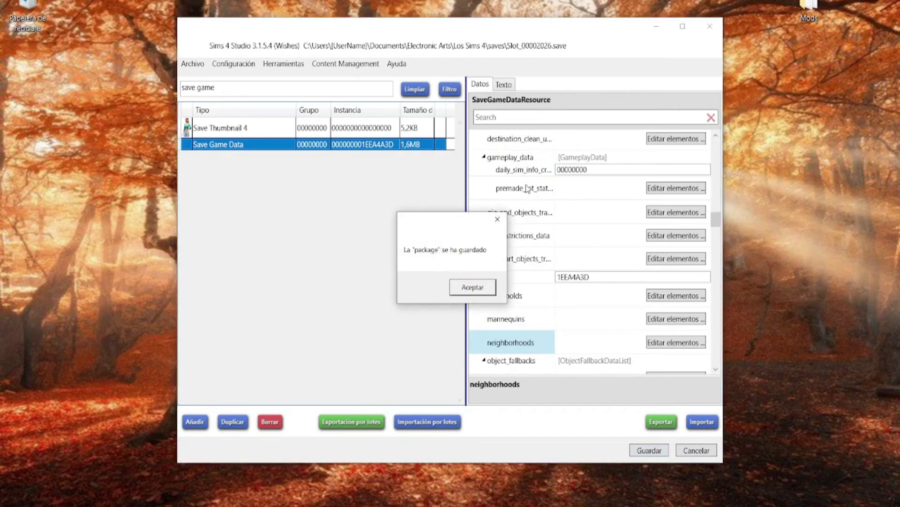
{"action": "left_click", "coordinate": [480, 288]}
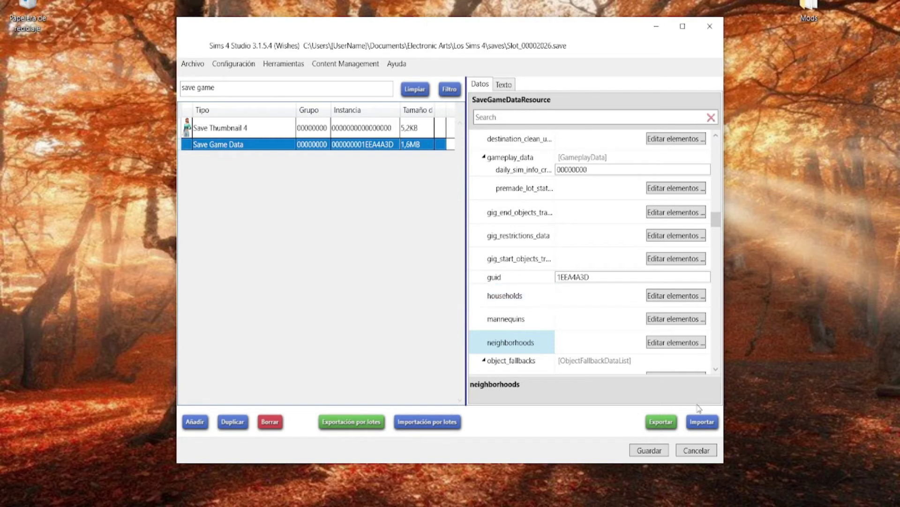
Switch to Origin, launch Los Sims 4 and go to the overview of residential worlds.
{"action": "key", "text": "alt+Tab"}
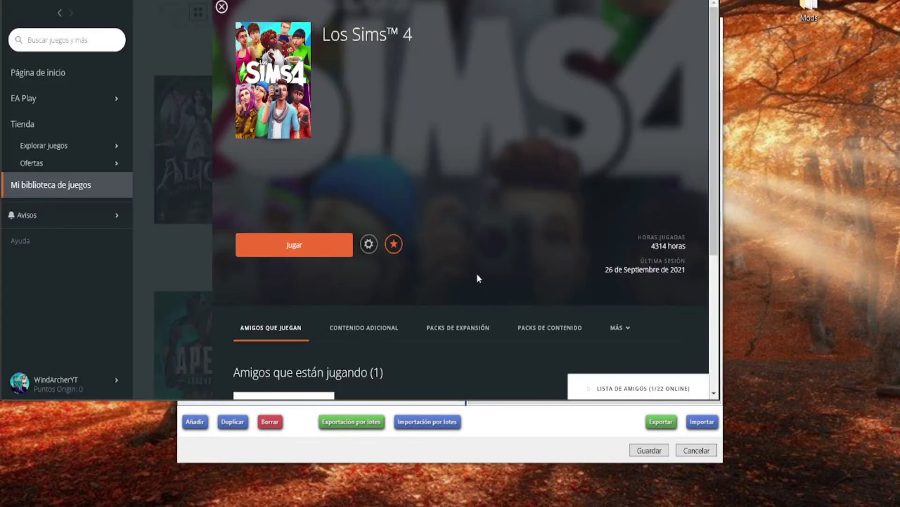
{"action": "left_click", "coordinate": [325, 247]}
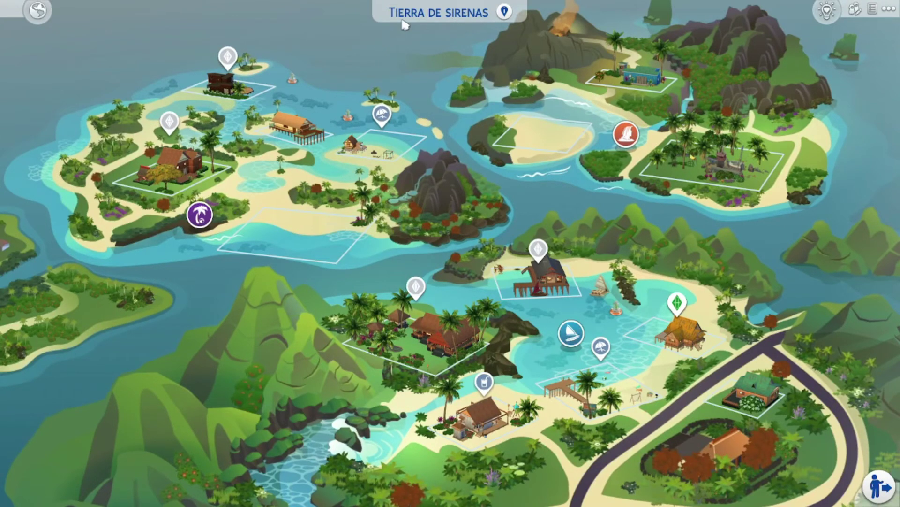
{"action": "left_click", "coordinate": [52, 17]}
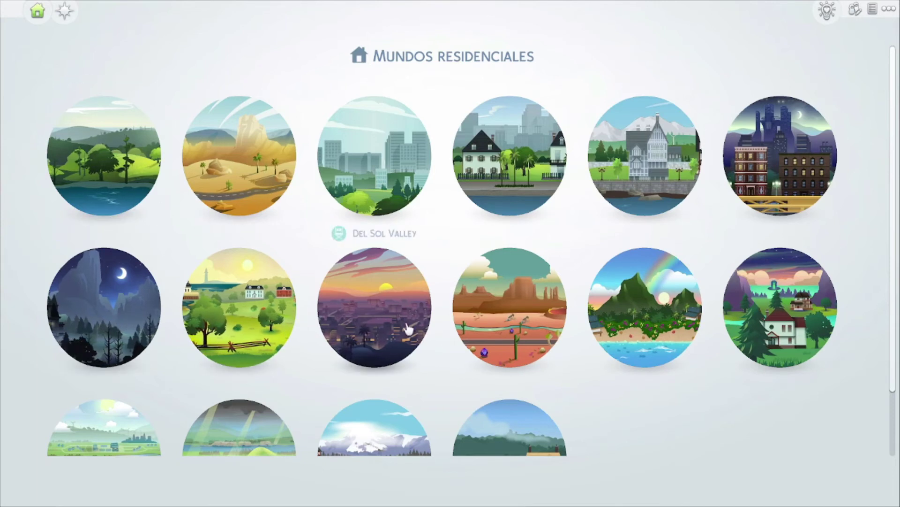
Check the world names listed for the played and other households in the household manager, and close it.
{"action": "left_click", "coordinate": [854, 9]}
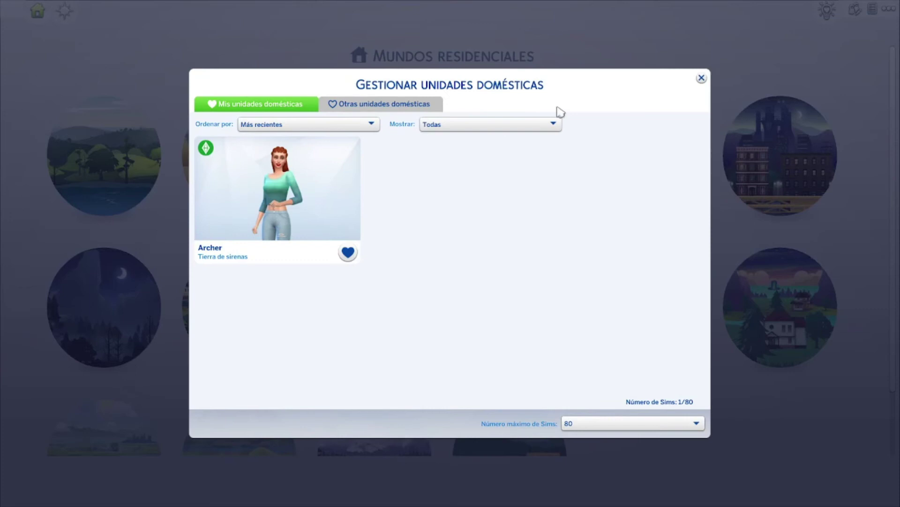
{"action": "left_click", "coordinate": [417, 104]}
{"action": "left_click_drag", "start_coordinate": [704, 149], "coordinate": [706, 261]}
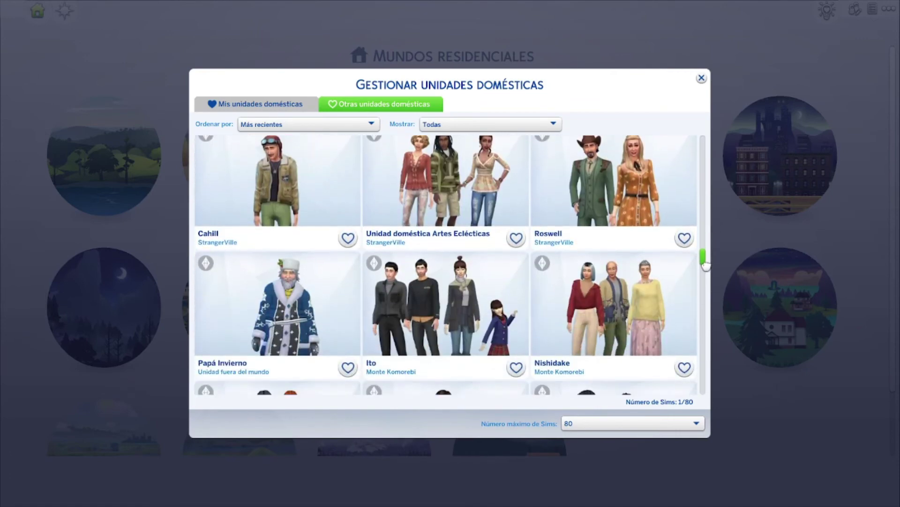
{"action": "left_click", "coordinate": [702, 78]}
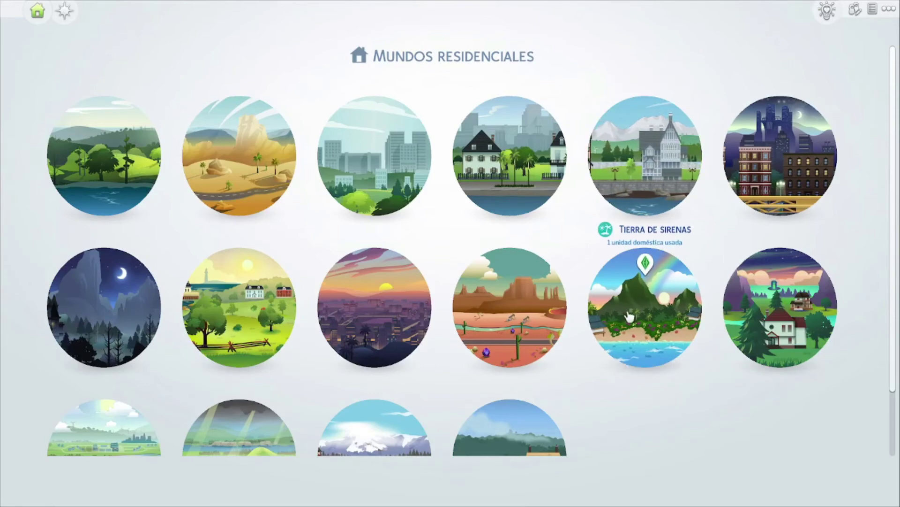
Open the Tierra de sirenas world map and view its world description.
{"action": "left_click", "coordinate": [629, 280]}
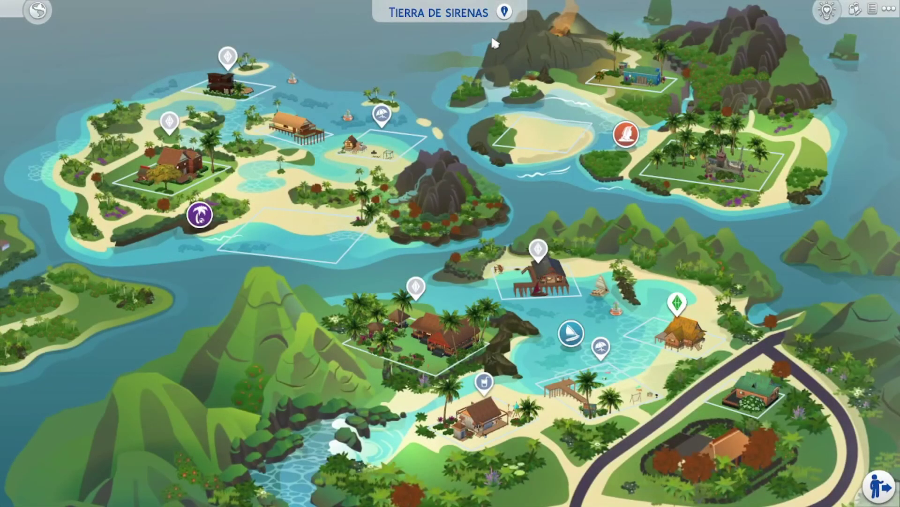
{"action": "mouse_move", "coordinate": [500, 19]}
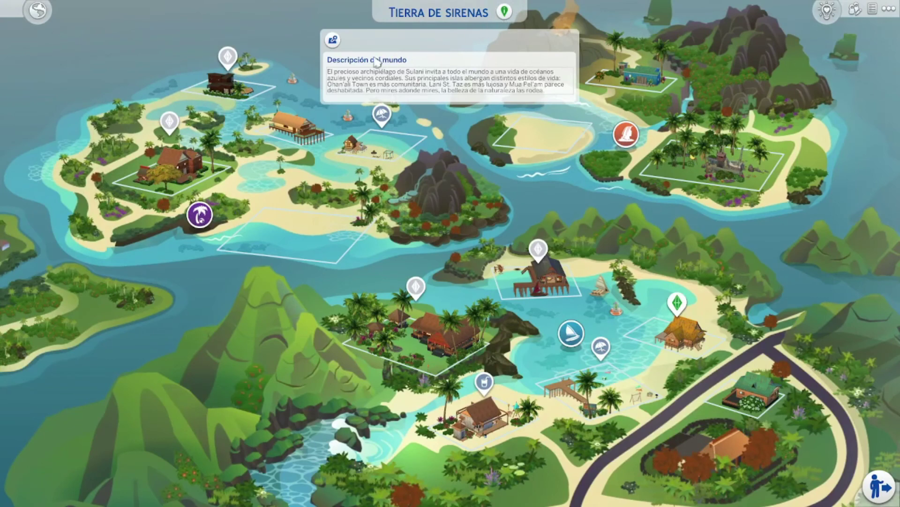
{"action": "left_click", "coordinate": [535, 80]}
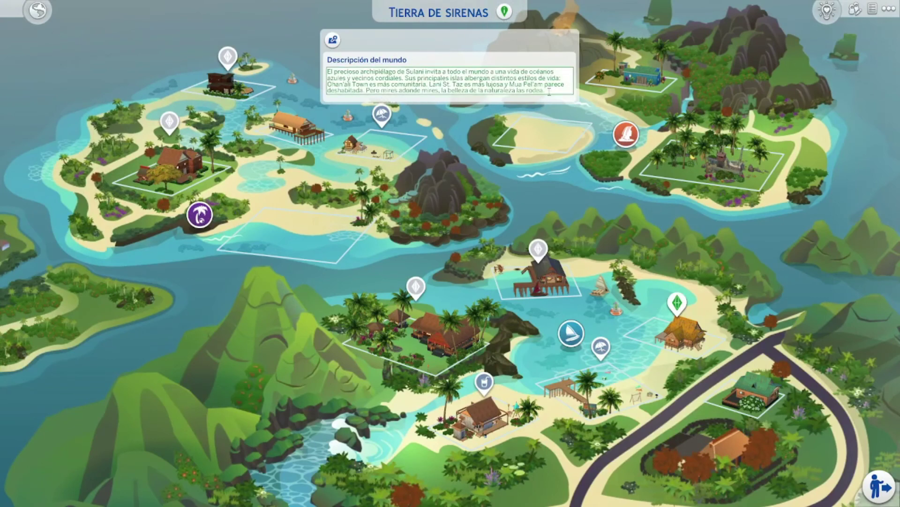
{"action": "left_click", "coordinate": [505, 15]}
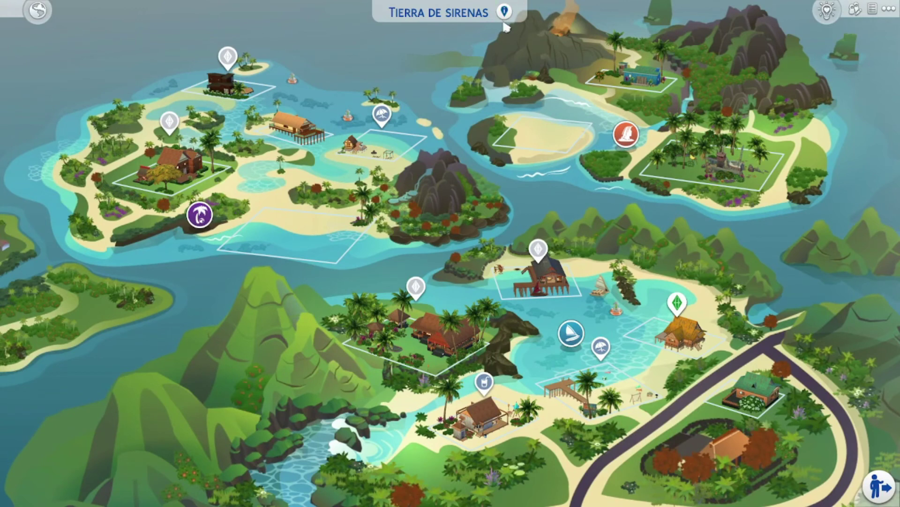
{"action": "left_click", "coordinate": [504, 13]}
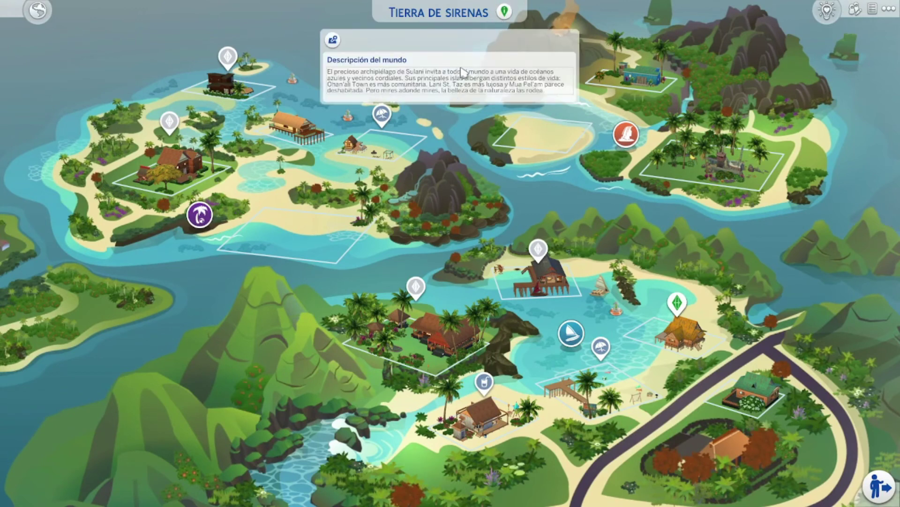